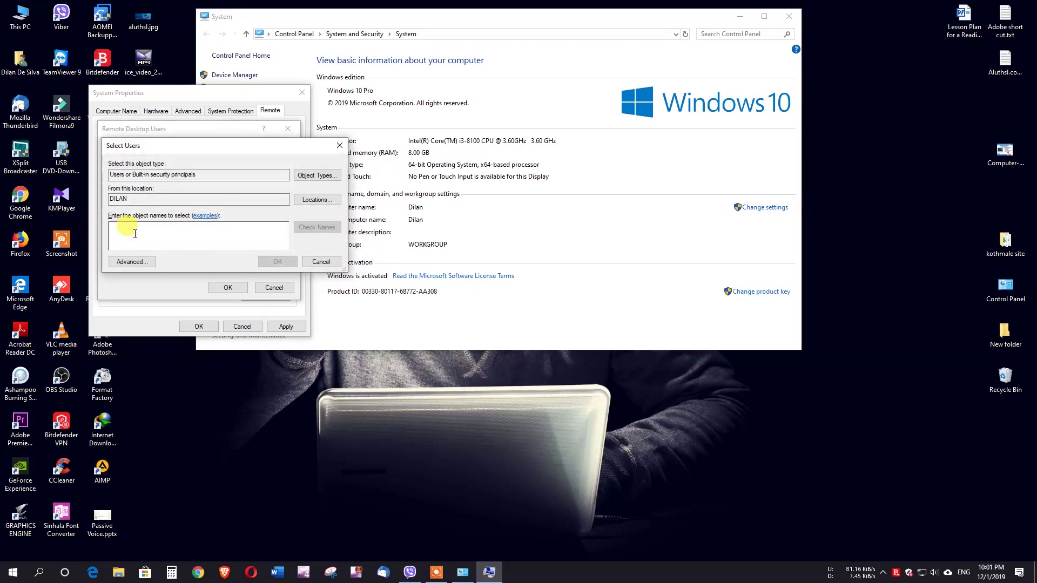
- Add the Administrator account to the Remote Desktop Users list after checking the name
{"action": "type", "text": "admin"}
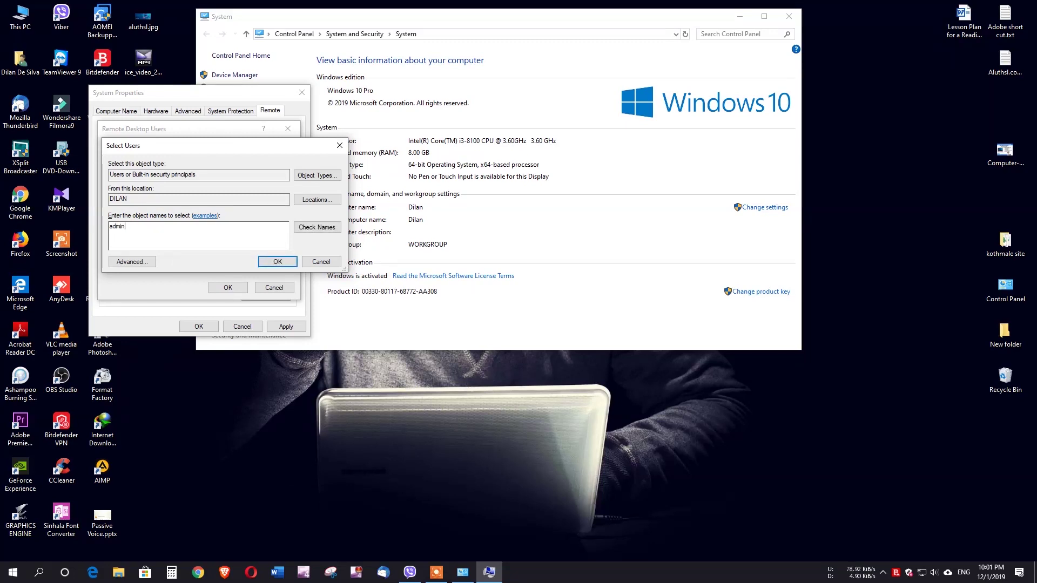
{"action": "type", "text": "instrator"}
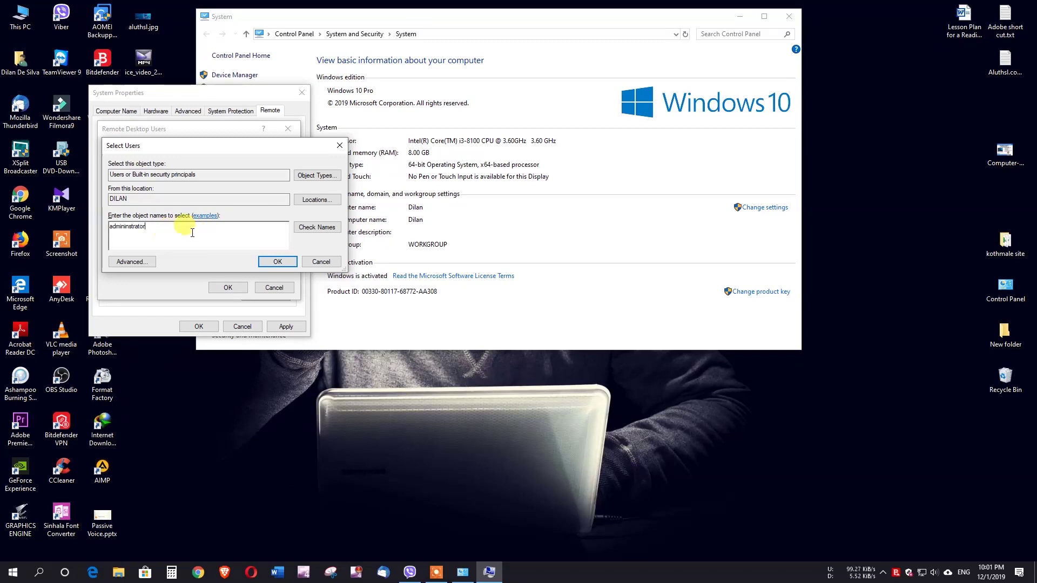
{"action": "key", "text": "BackSpace"}
{"action": "key", "text": "BackSpace"}
{"action": "key", "text": "BackSpace"}
{"action": "type", "text": "tor"}
{"action": "left_click", "coordinate": [316, 227]}
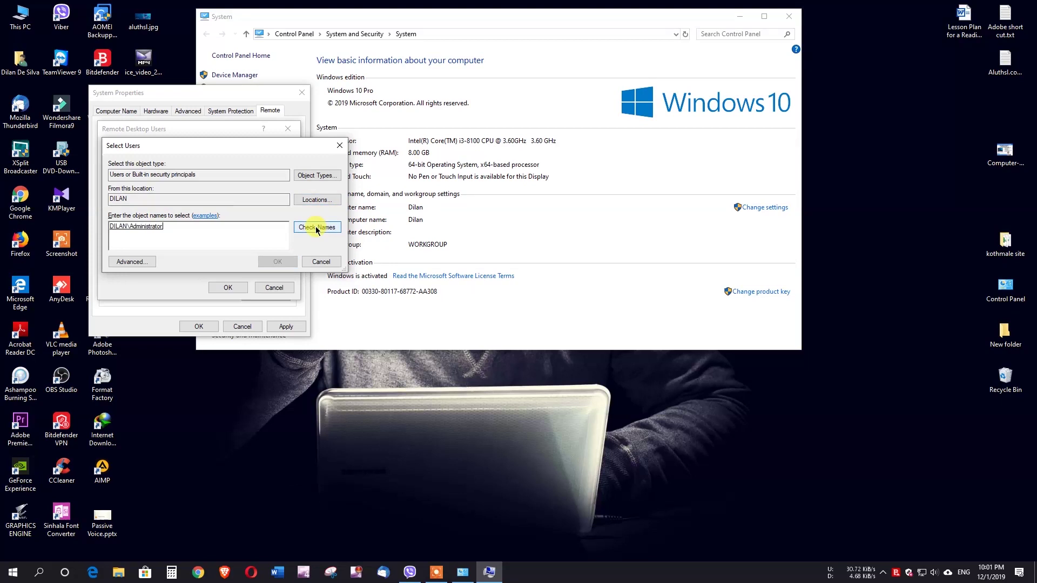
{"action": "left_click", "coordinate": [274, 263]}
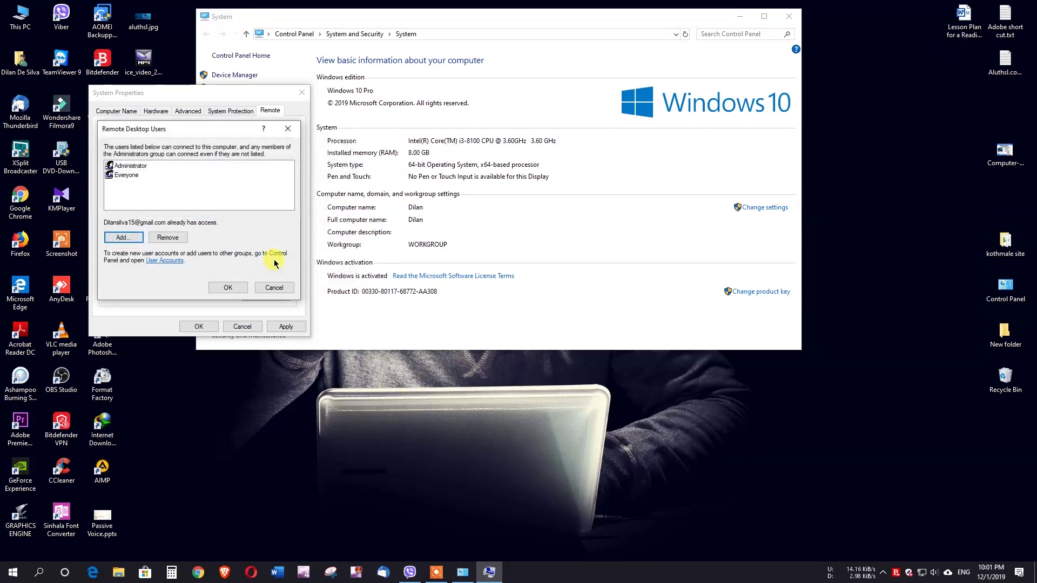
- Add the owner's user account as well, confirm the users list and apply the remote settings
{"action": "left_click", "coordinate": [122, 249]}
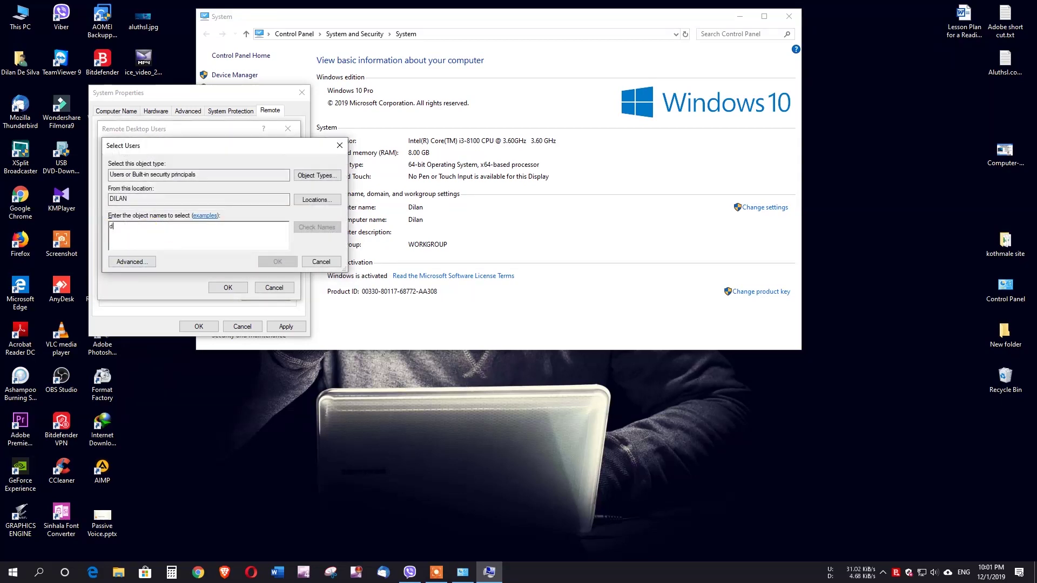
{"action": "type", "text": "dilan"}
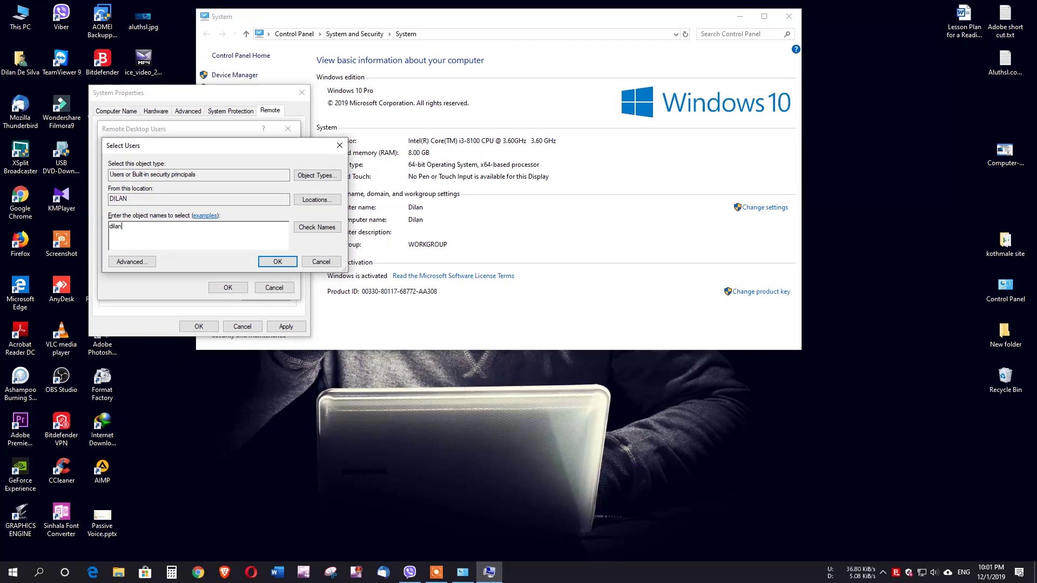
{"action": "left_click", "coordinate": [276, 263]}
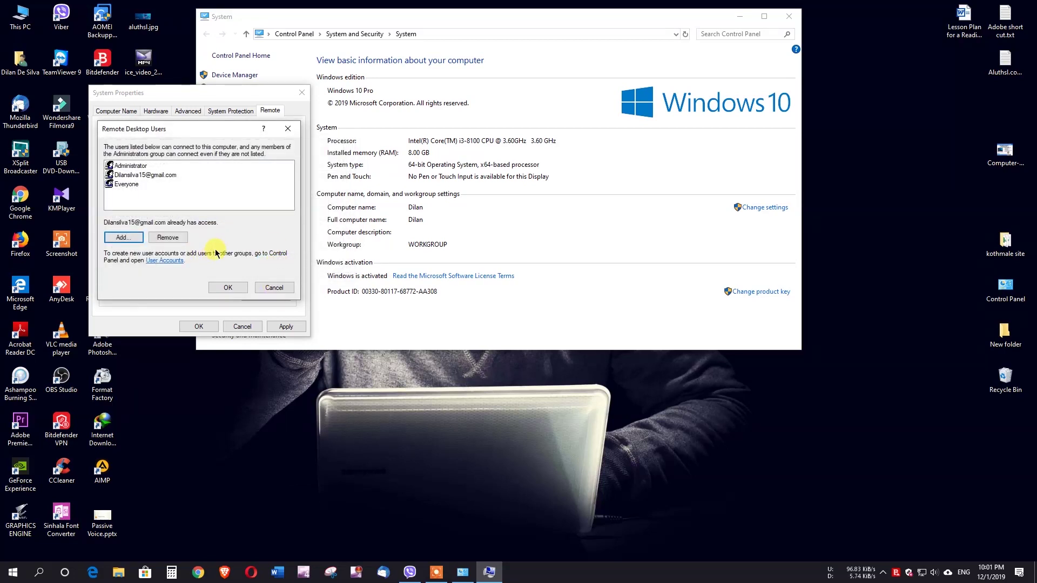
{"action": "left_click", "coordinate": [229, 288]}
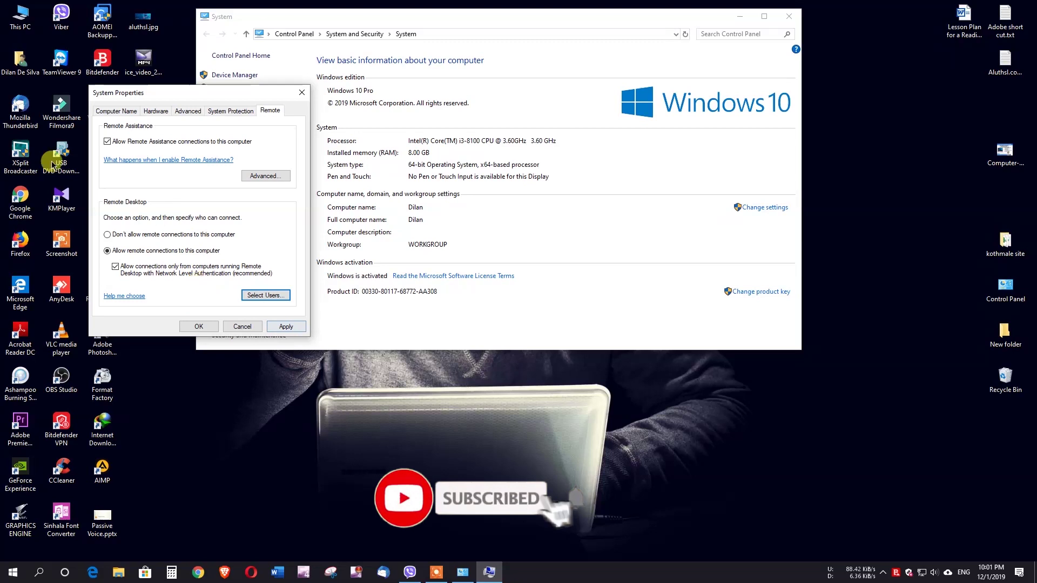
{"action": "left_click", "coordinate": [286, 326]}
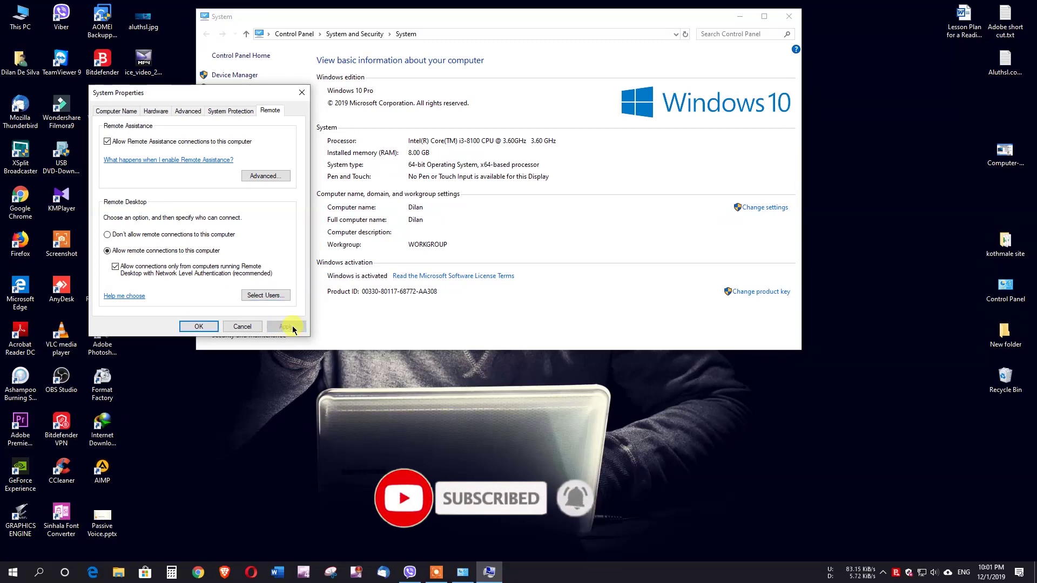
- Review the owner's and Administrator accounts under Local Users and Groups > Users in Computer Management
{"action": "right_click", "coordinate": [9, 15]}
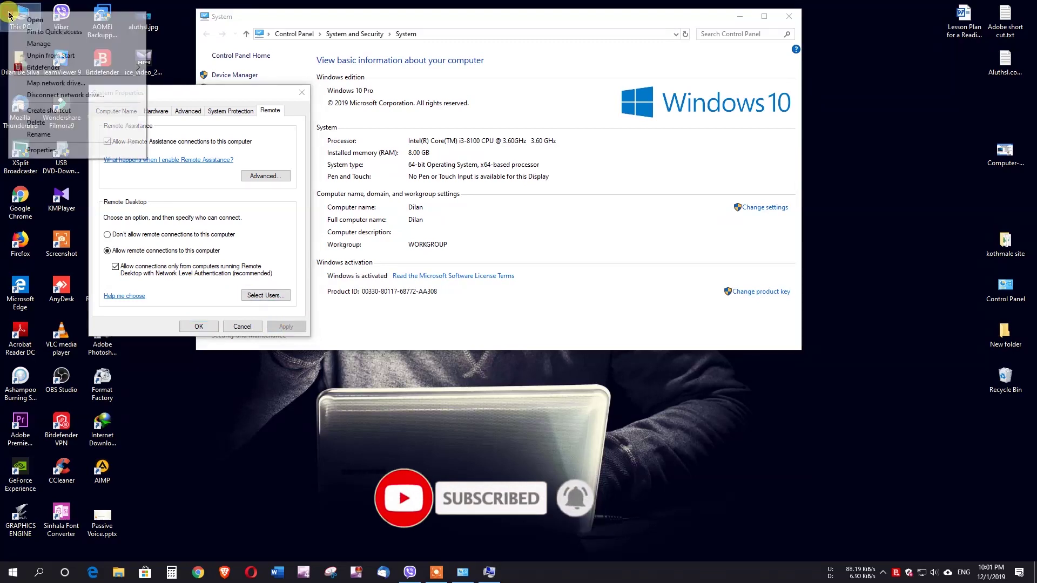
{"action": "left_click", "coordinate": [39, 44]}
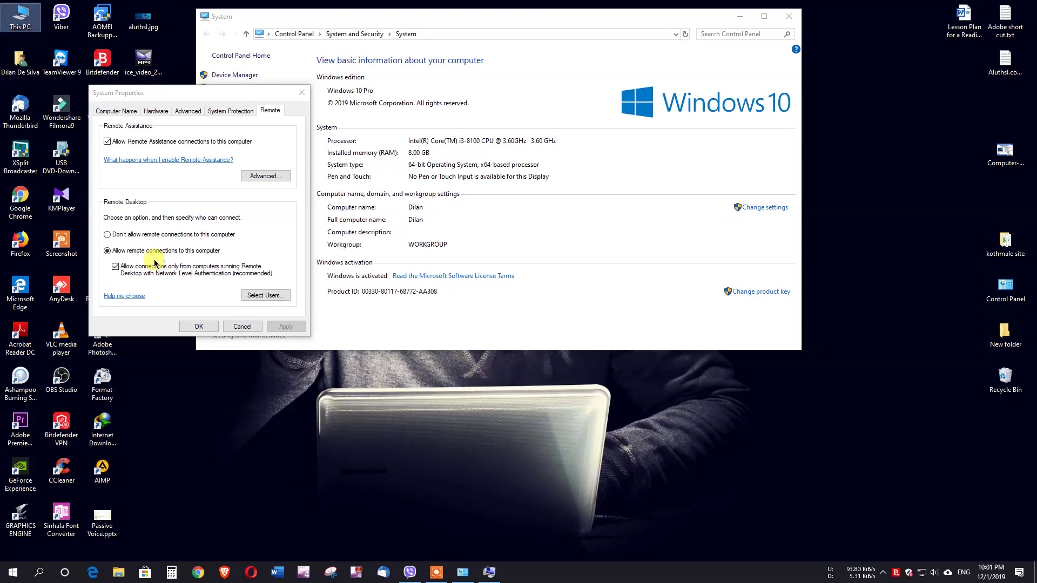
{"action": "left_click", "coordinate": [66, 109]}
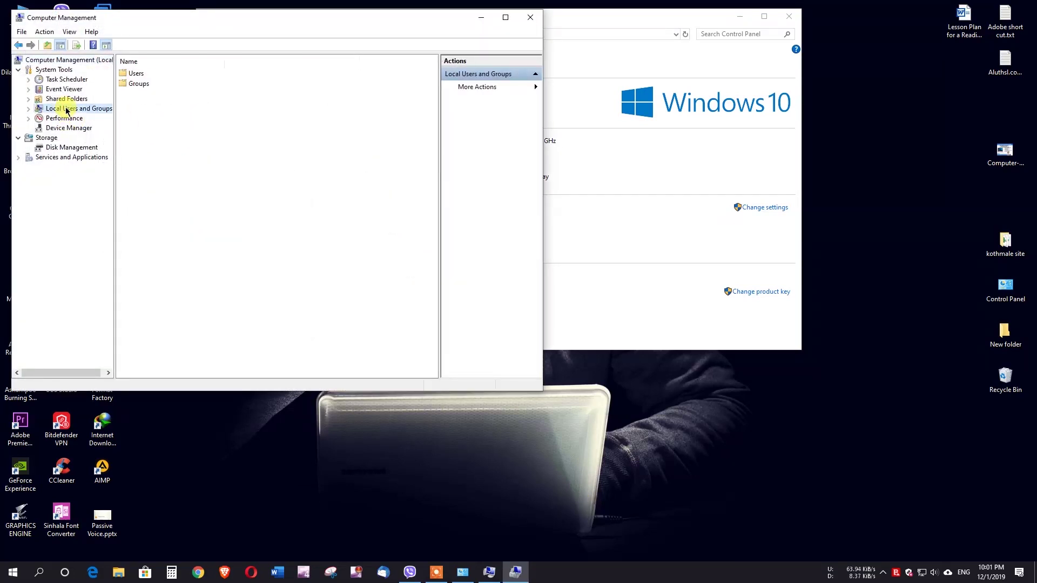
{"action": "left_click", "coordinate": [136, 75]}
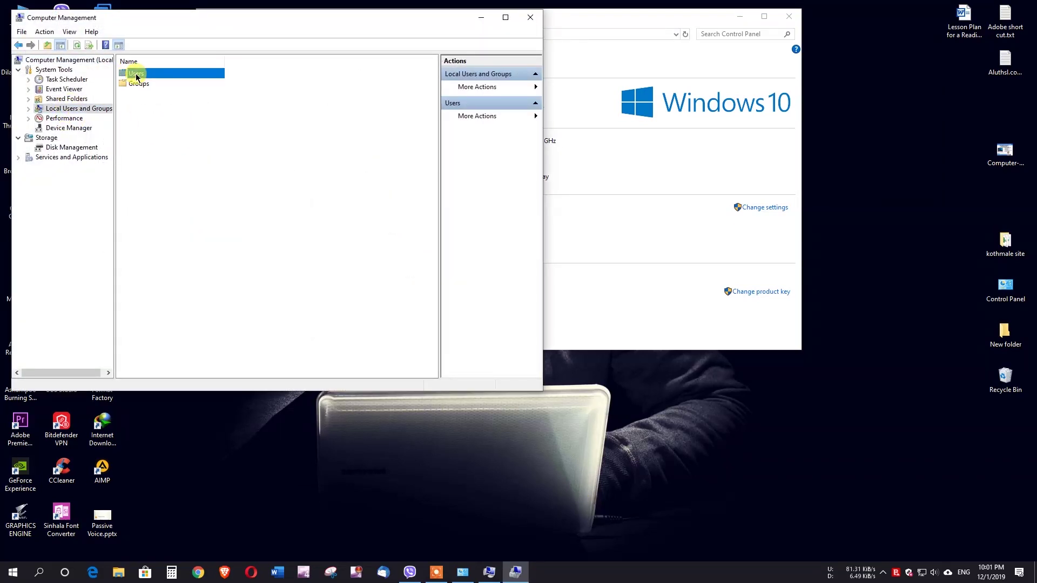
{"action": "double_click", "coordinate": [136, 75]}
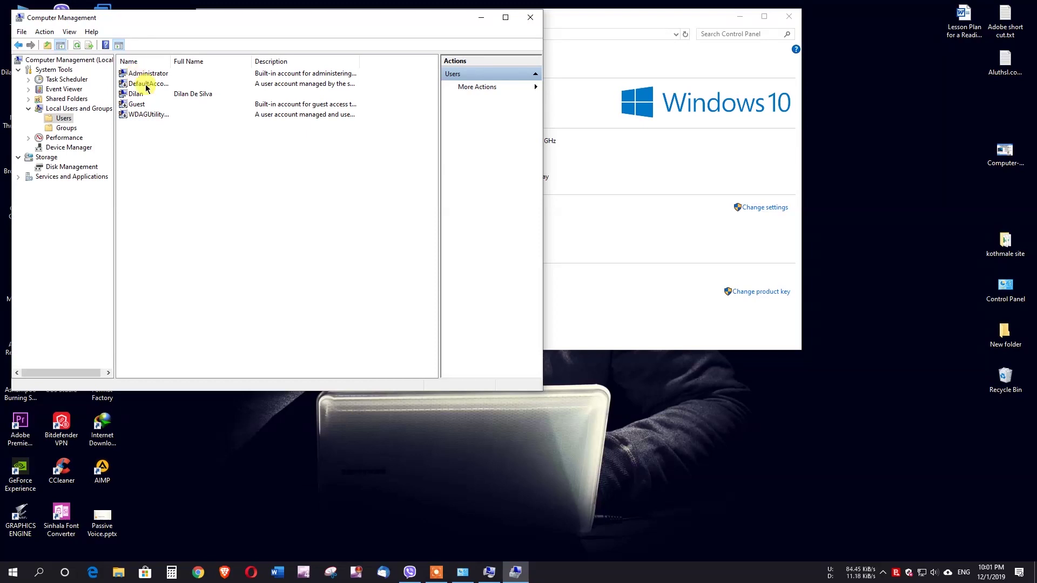
{"action": "left_click", "coordinate": [140, 96]}
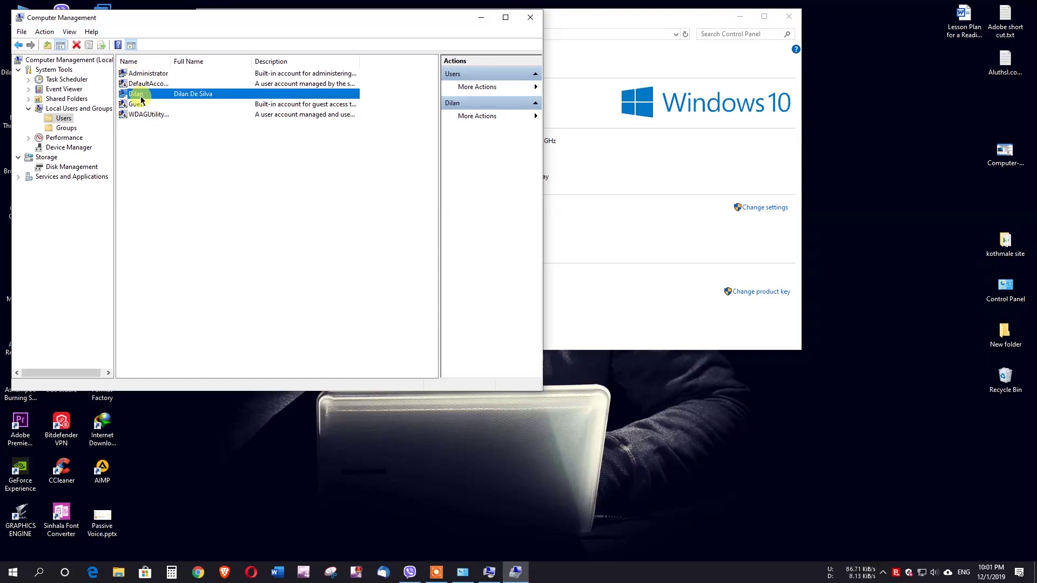
{"action": "left_click", "coordinate": [146, 73]}
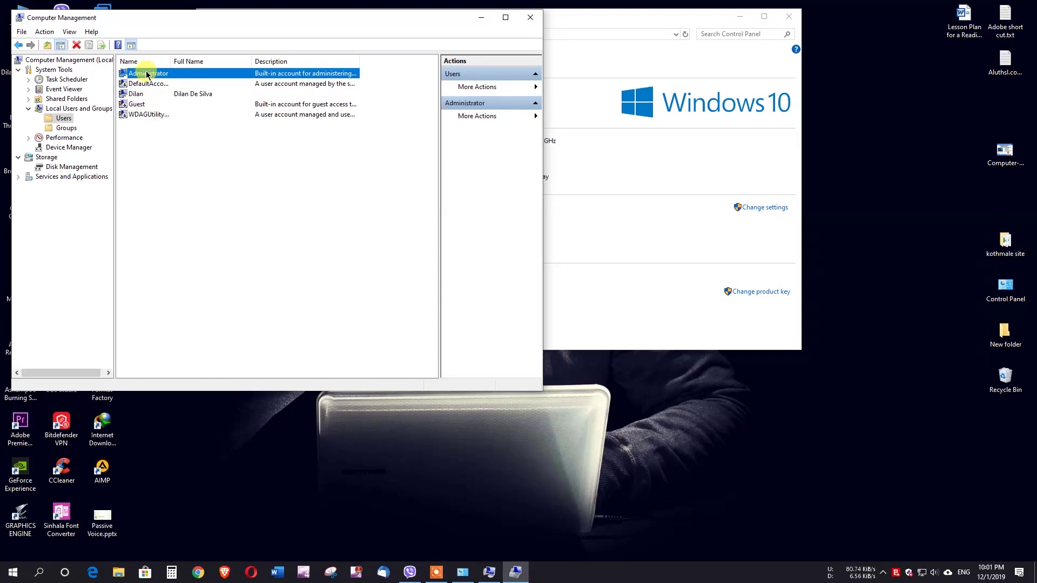
{"action": "left_click", "coordinate": [530, 19]}
- Recheck both entries in Remote Desktop Users, then close System Properties and the System window
{"action": "left_click", "coordinate": [266, 295]}
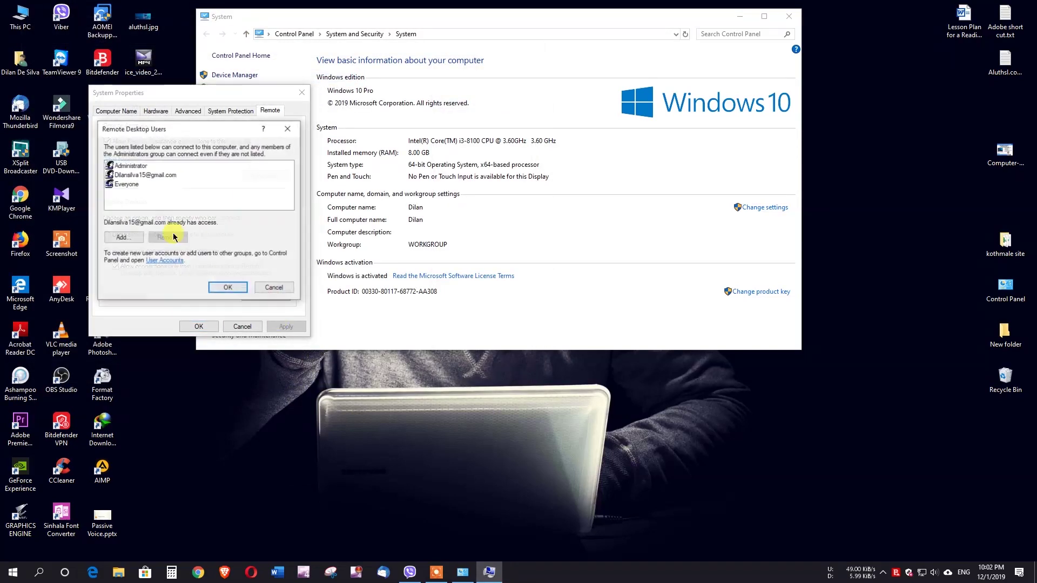
{"action": "left_click", "coordinate": [121, 165]}
{"action": "left_click", "coordinate": [162, 176]}
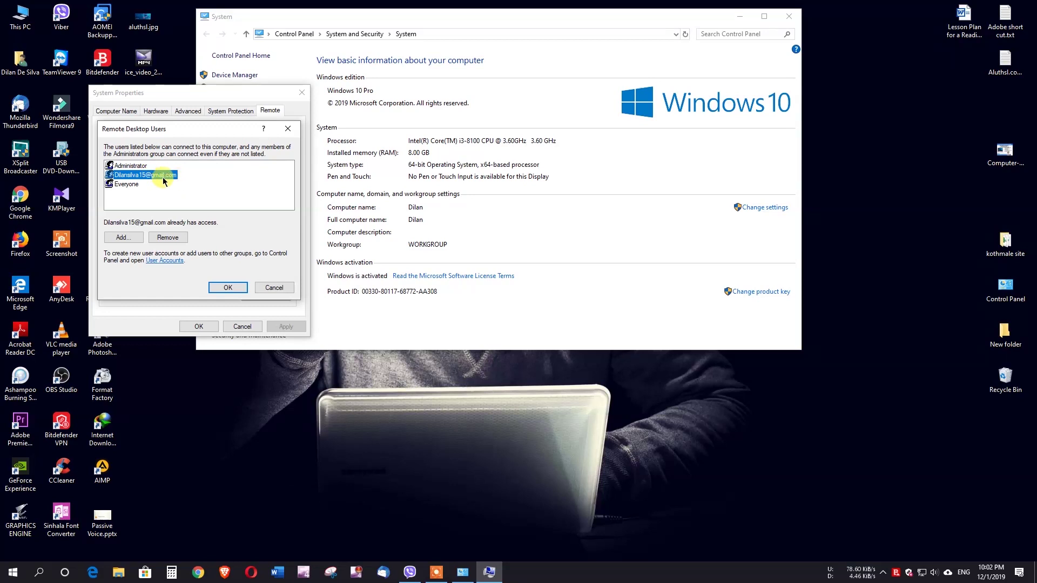
{"action": "left_click", "coordinate": [228, 287]}
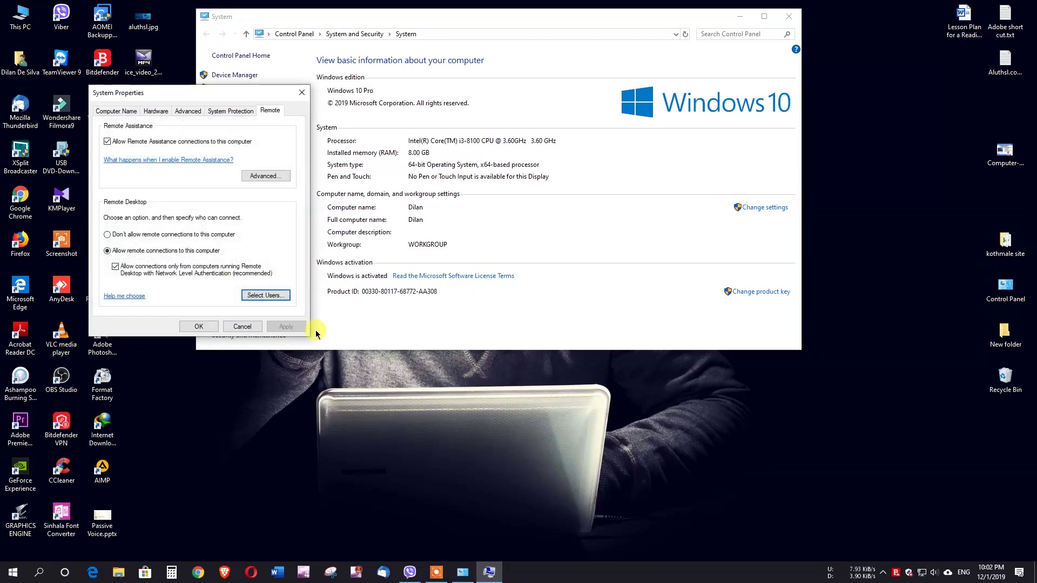
{"action": "left_click", "coordinate": [191, 328]}
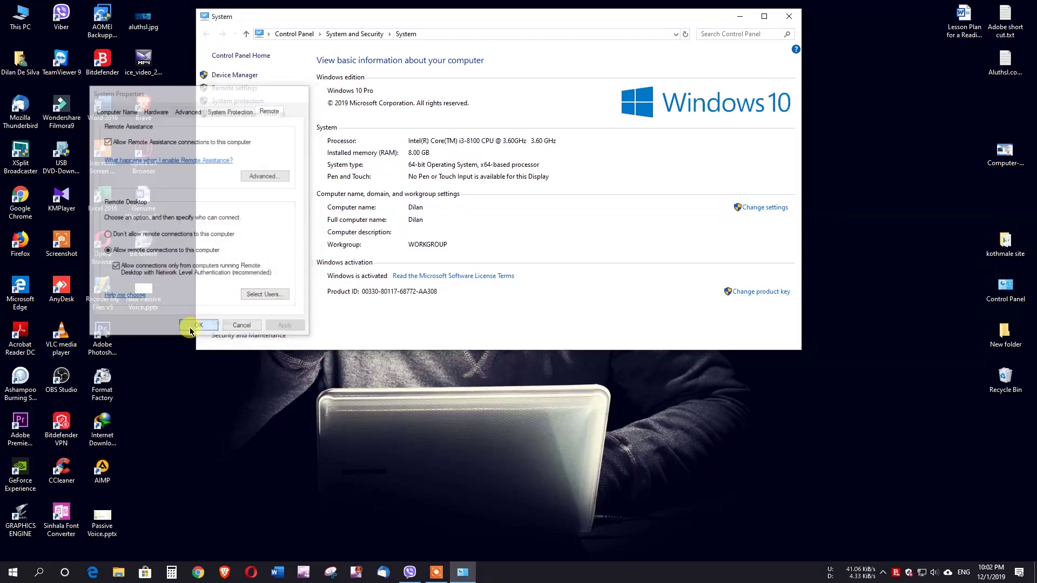
{"action": "left_click", "coordinate": [789, 16]}
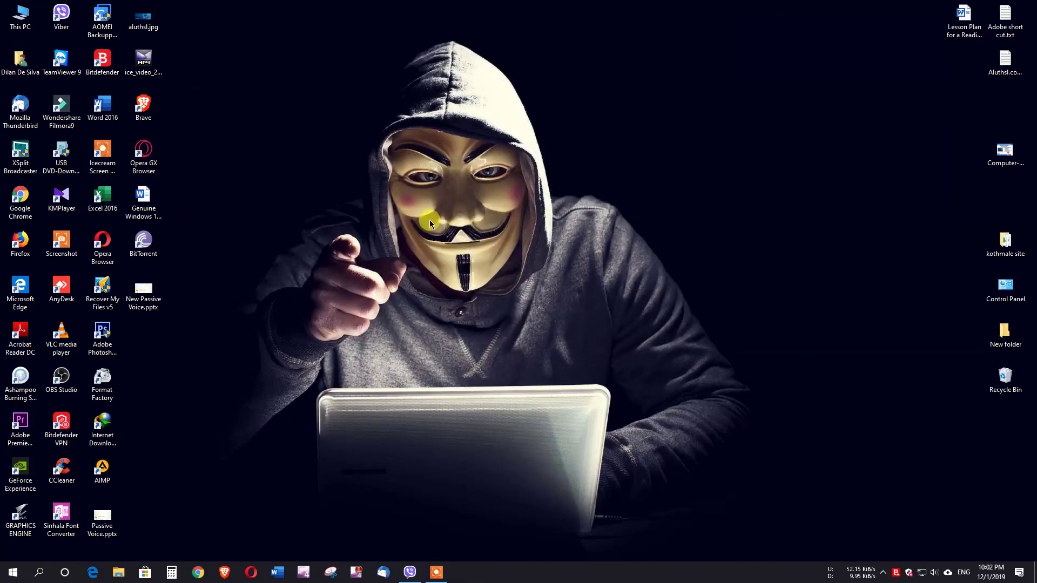
- Launch cmd from Run and run ipconfig to list the Ethernet adapter's 192.168.1.101 configuration
{"action": "key", "text": "super+r"}
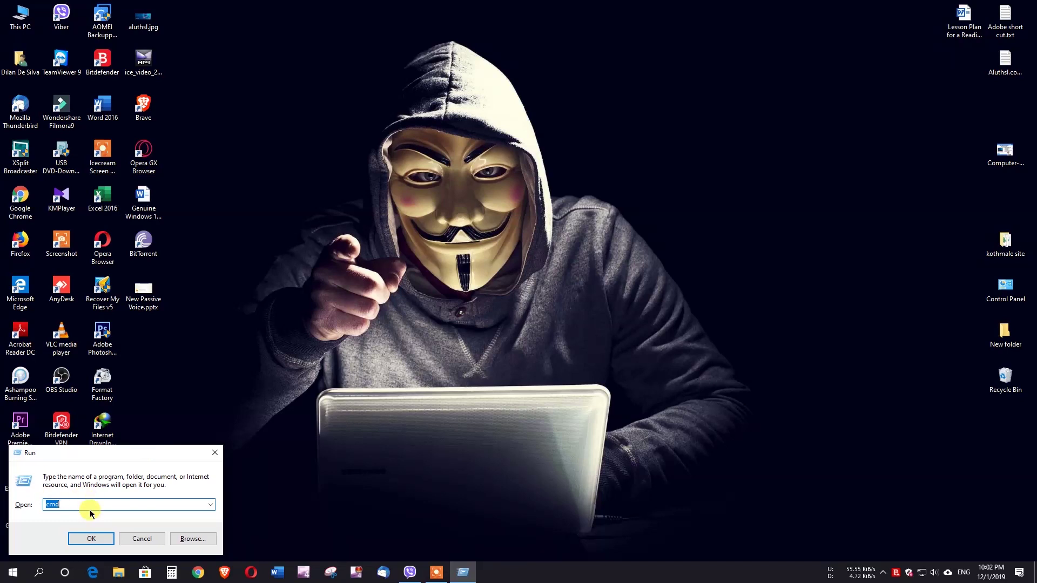
{"action": "type", "text": "cmd"}
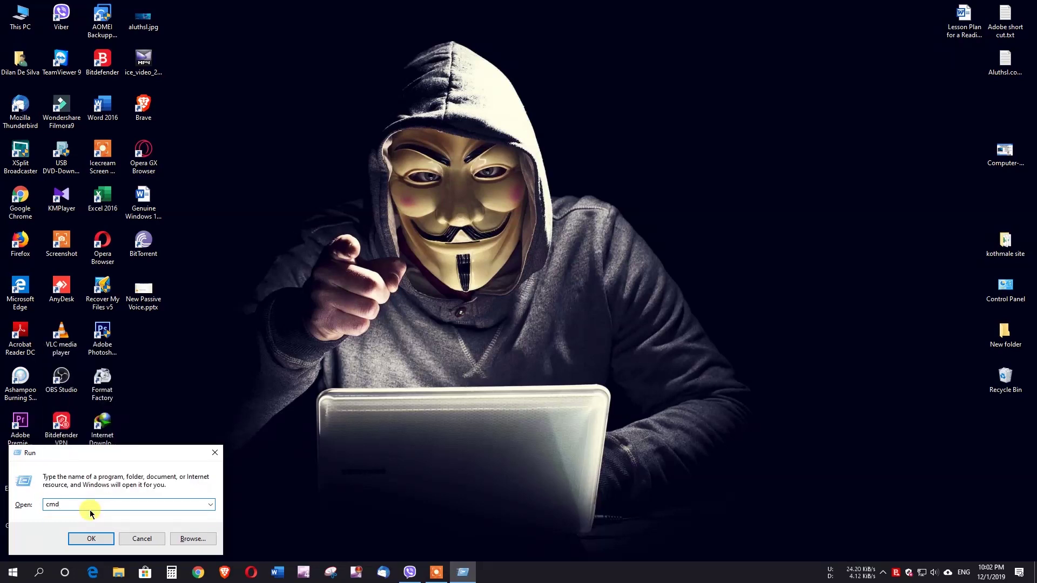
{"action": "key", "text": "Return"}
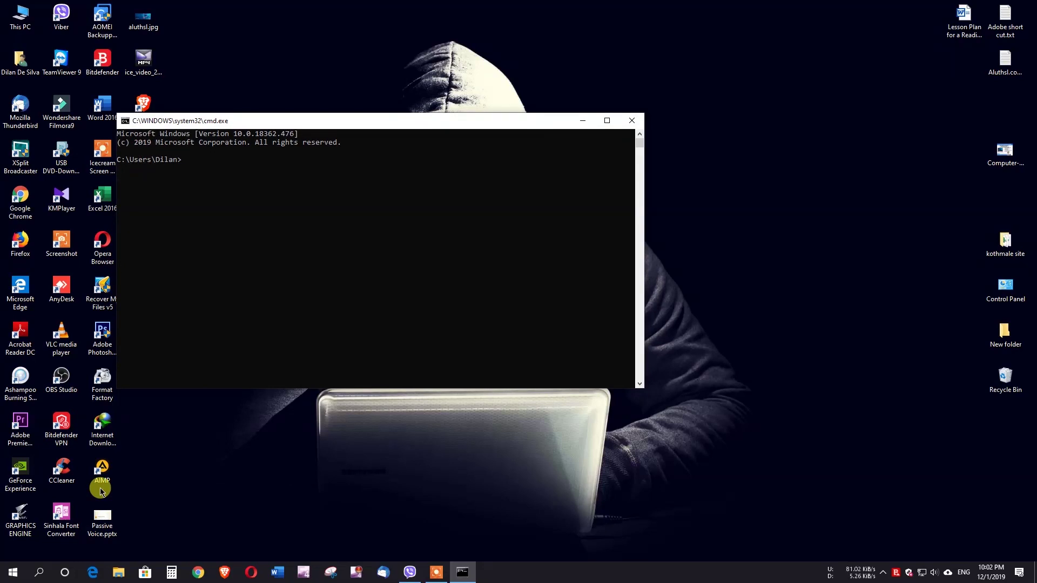
{"action": "type", "text": "ipconfig"}
{"action": "key", "text": "Return"}
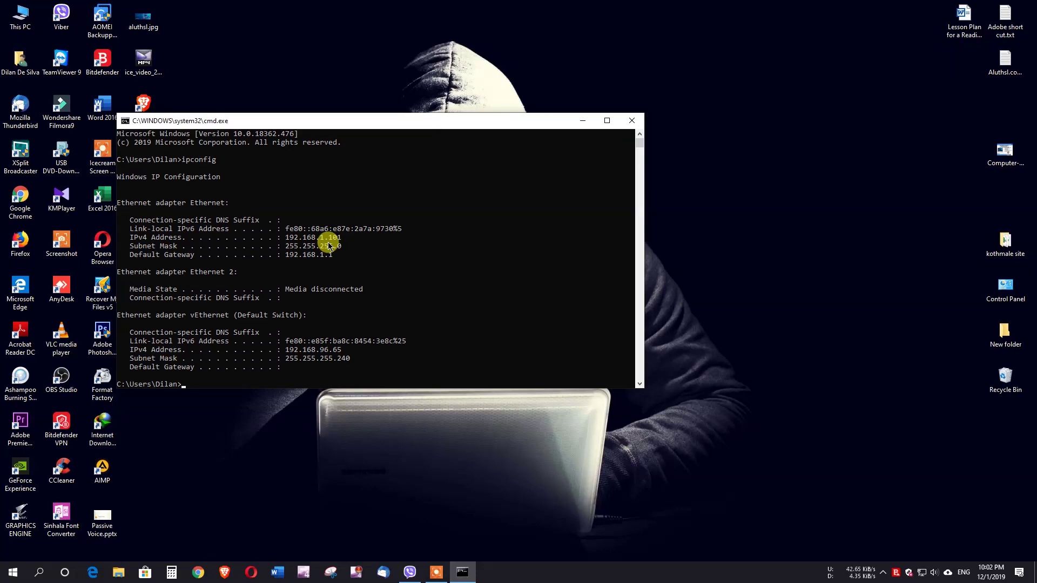
- Open Network and Sharing Center and review the Ethernet connection's details
{"action": "double_click", "coordinate": [1005, 287]}
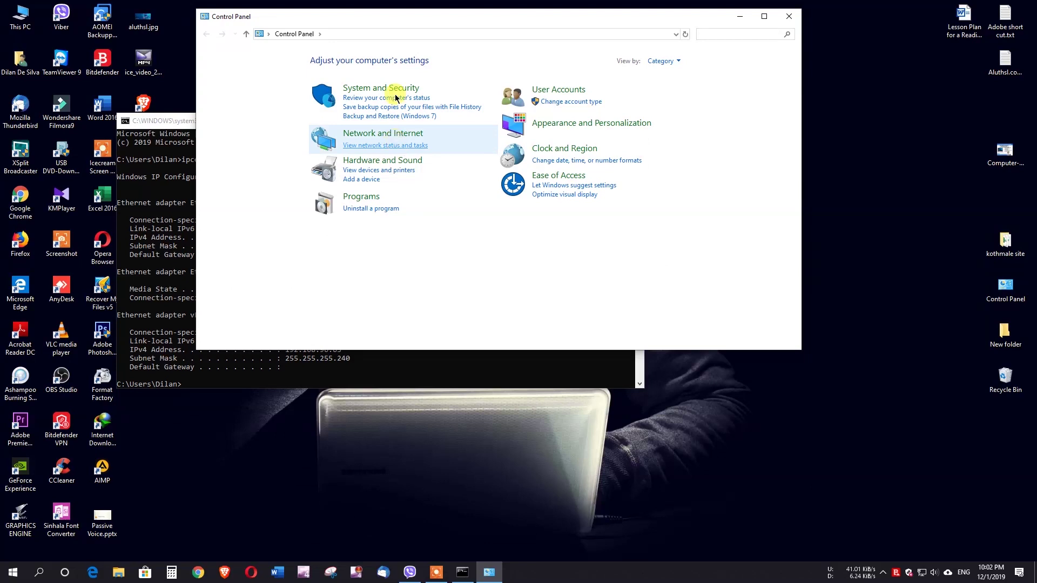
{"action": "left_click_drag", "start_coordinate": [380, 19], "coordinate": [603, 37]}
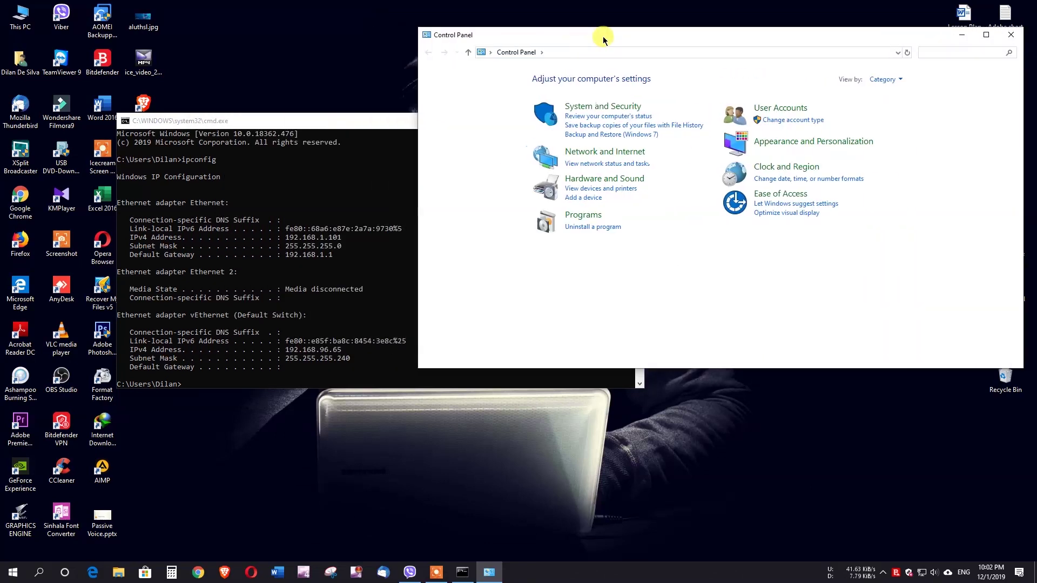
{"action": "left_click", "coordinate": [603, 164]}
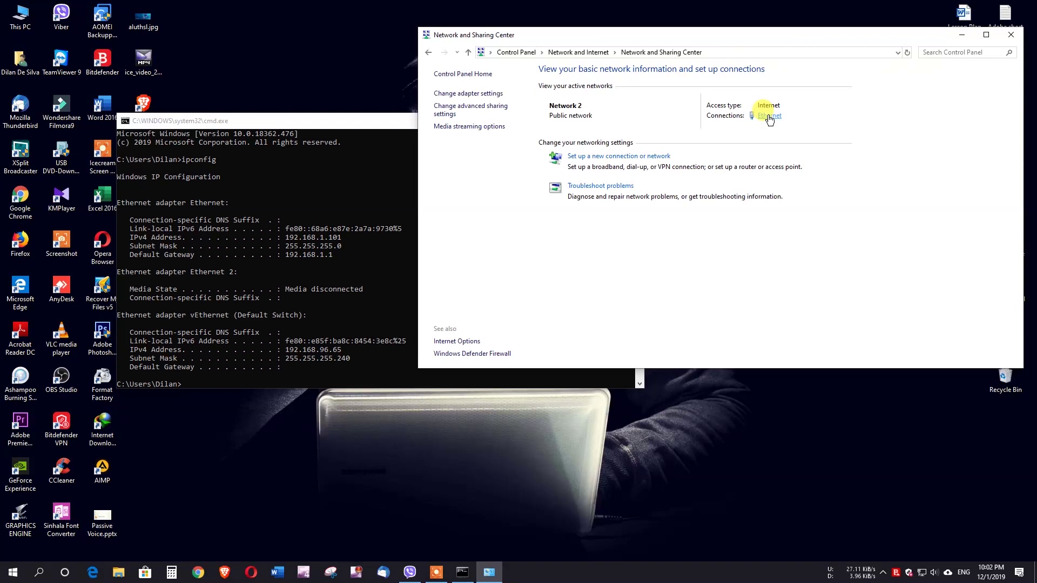
{"action": "left_click", "coordinate": [771, 115]}
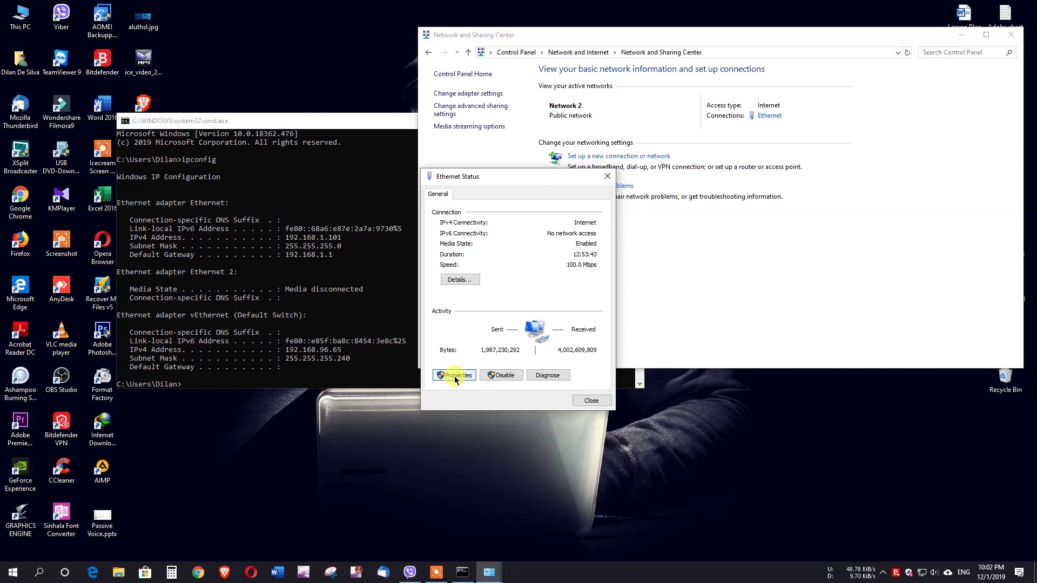
{"action": "left_click", "coordinate": [457, 280]}
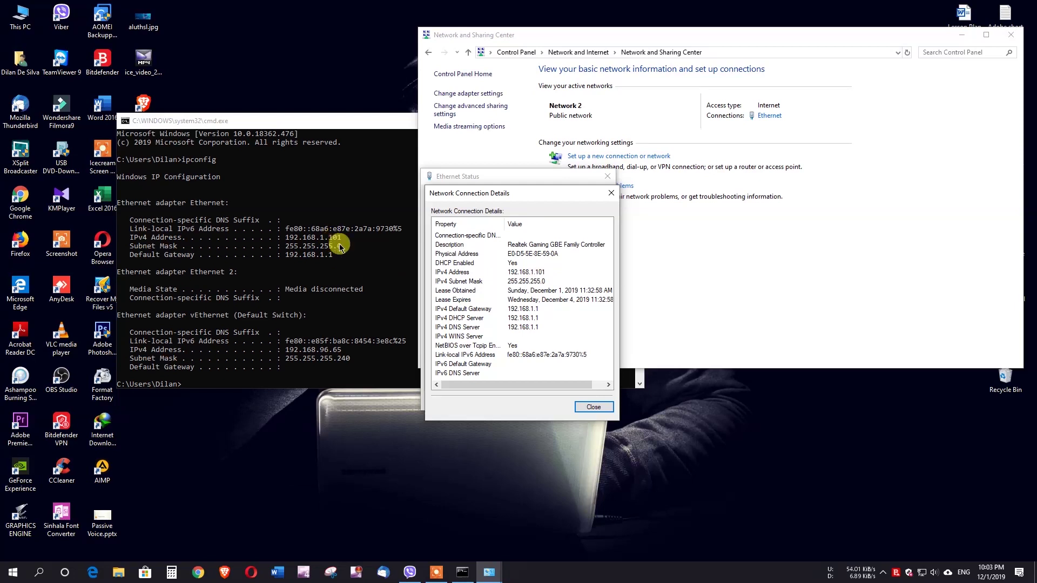
{"action": "left_click", "coordinate": [594, 408]}
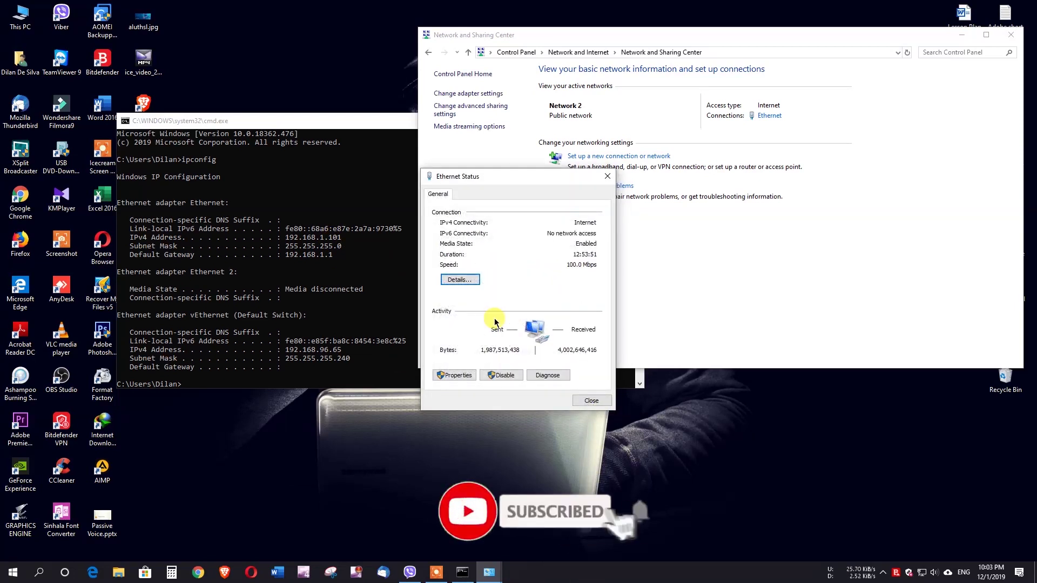
- Open the Ethernet adapter's IPv4 properties and choose Use the following IP address
{"action": "left_click", "coordinate": [455, 375]}
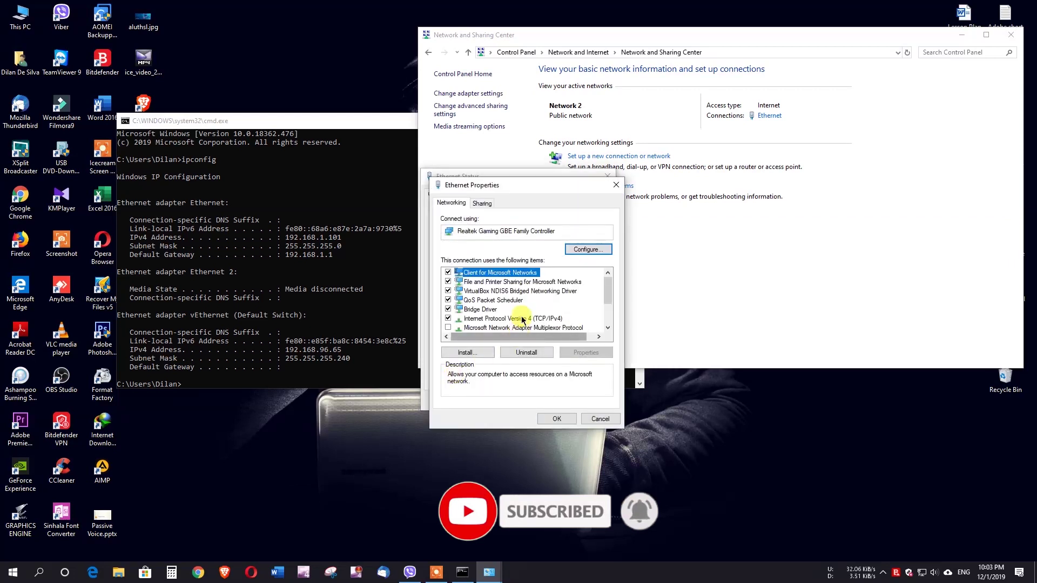
{"action": "double_click", "coordinate": [464, 317]}
{"action": "left_click", "coordinate": [544, 305]}
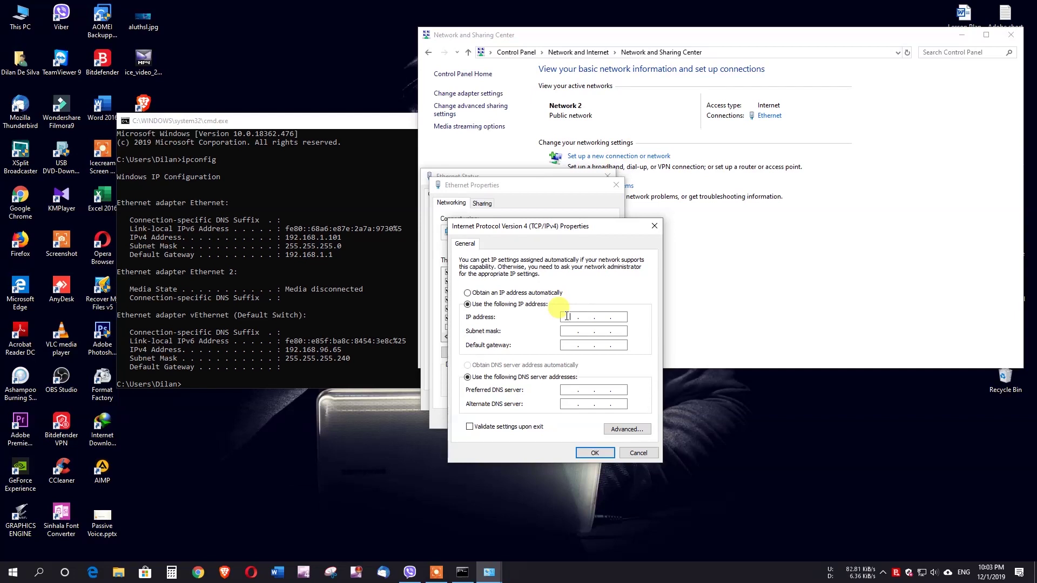
- Enter IP 192.168.1.101, mask 255.255.255.0 and gateway 192.168.1.1
{"action": "left_click", "coordinate": [567, 316]}
{"action": "type", "text": "192 . 168 . 1 . 101"}
{"action": "left_click", "coordinate": [568, 331]}
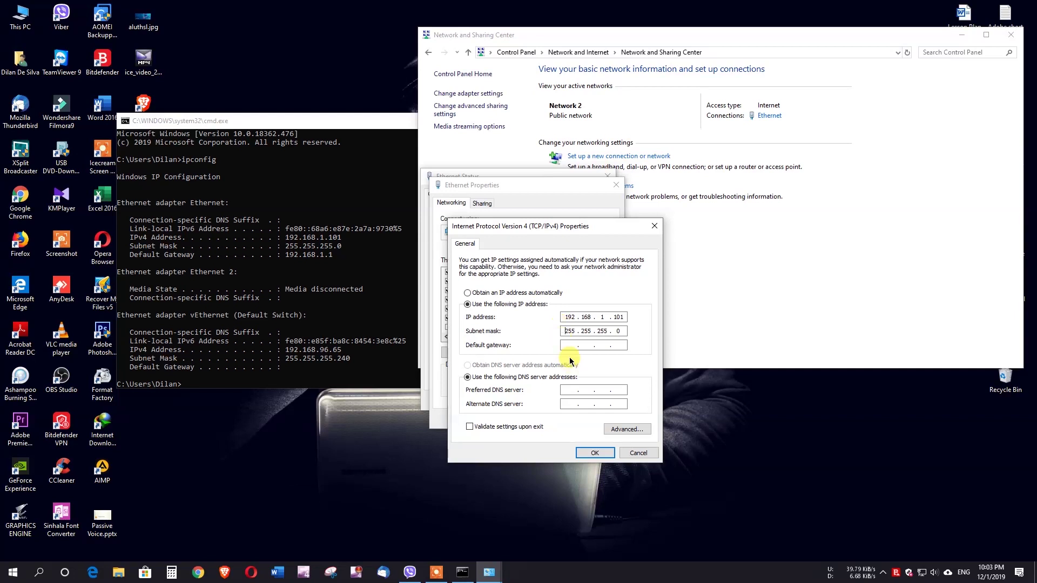
{"action": "left_click", "coordinate": [564, 345]}
{"action": "type", "text": "192 . 168 . 1 ."}
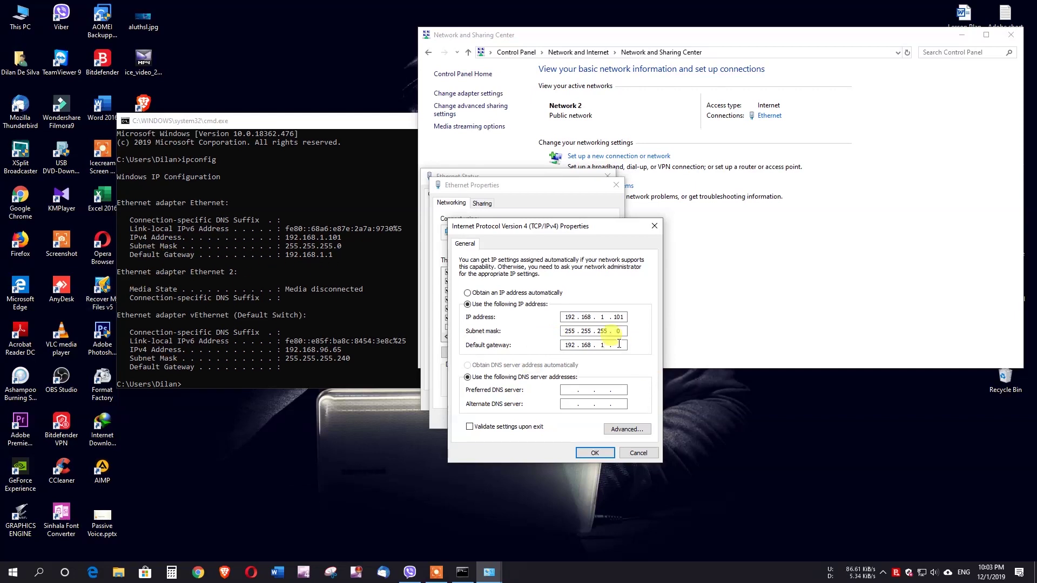
{"action": "type", "text": "1"}
- Set DNS servers 8.8.8.8 and 8.8.4.4 and confirm the IPv4 settings
{"action": "left_click", "coordinate": [570, 391]}
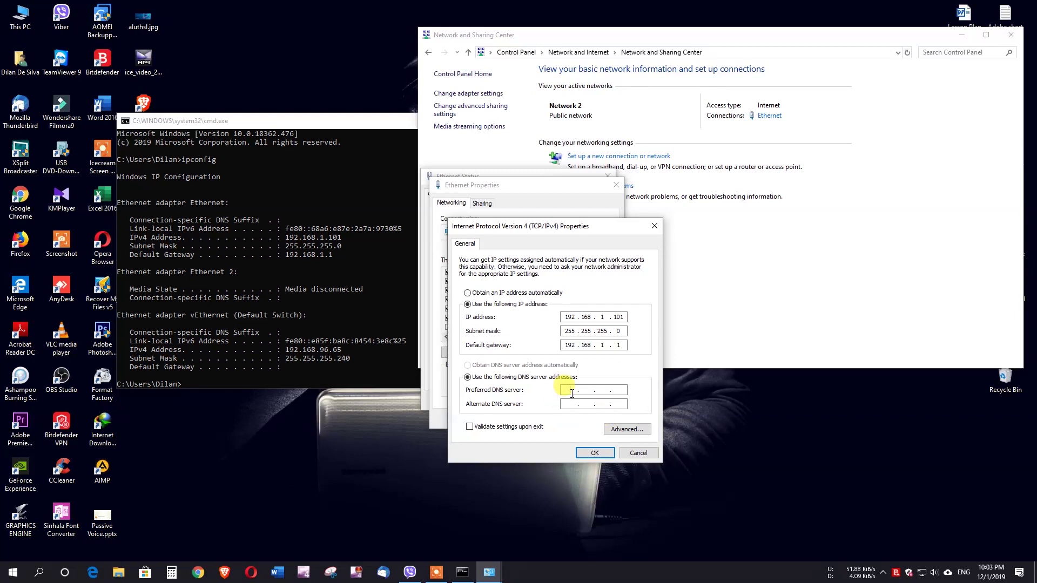
{"action": "type", "text": "8 . 8 . 8 . 8"}
{"action": "left_click", "coordinate": [568, 405]}
{"action": "type", "text": "8.8.4.4"}
{"action": "left_click", "coordinate": [595, 453]}
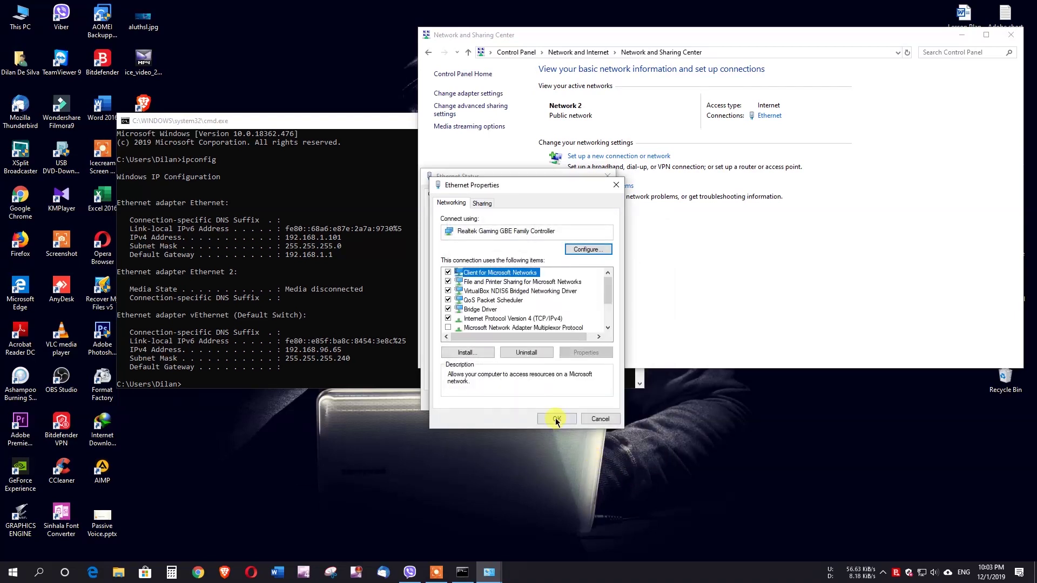
- Apply the Ethernet properties and verify the static settings in the connection's details
{"action": "left_click", "coordinate": [557, 419]}
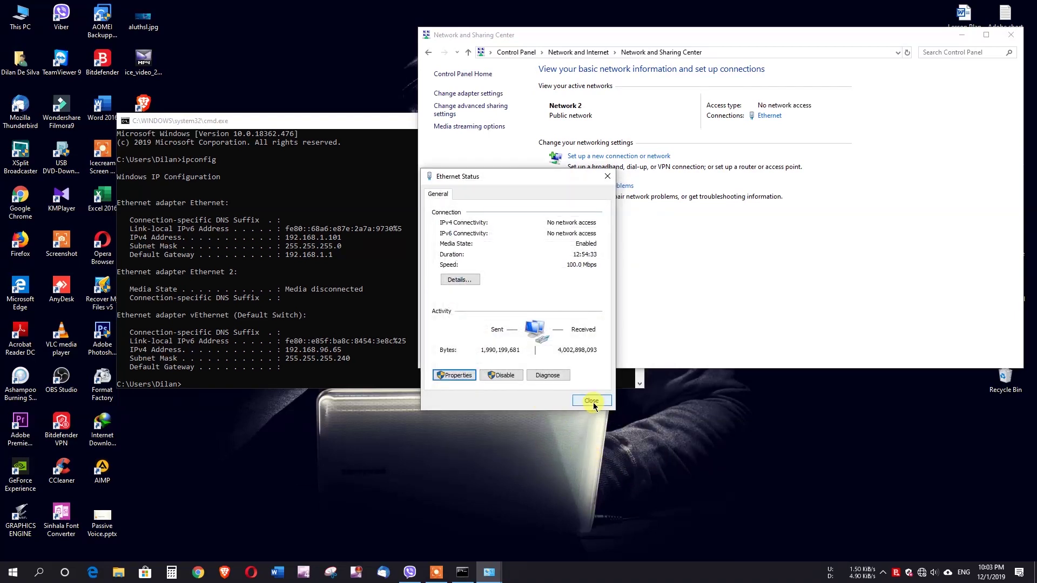
{"action": "left_click", "coordinate": [592, 400]}
{"action": "left_click", "coordinate": [773, 116]}
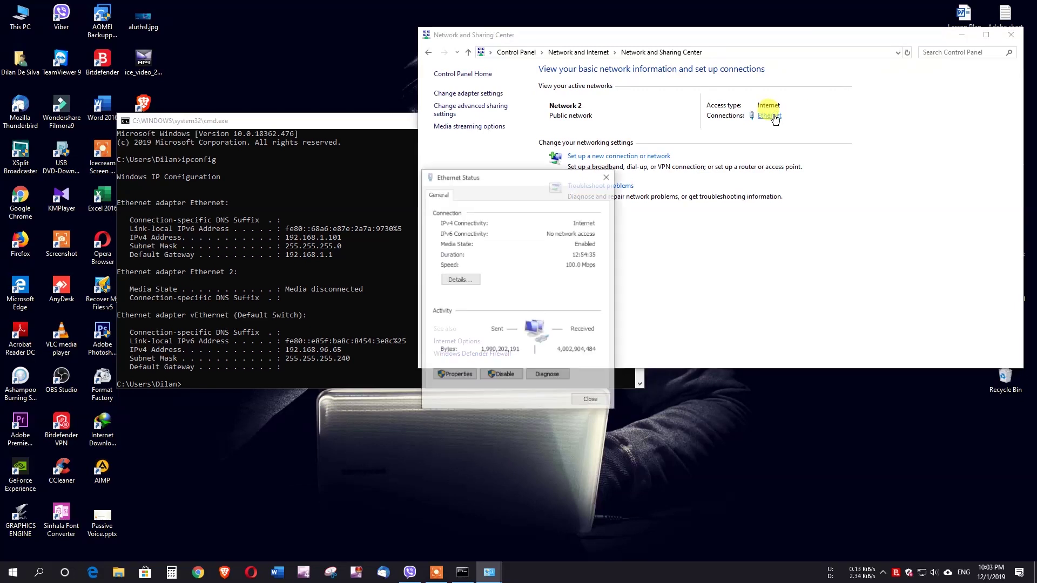
{"action": "left_click", "coordinate": [460, 280]}
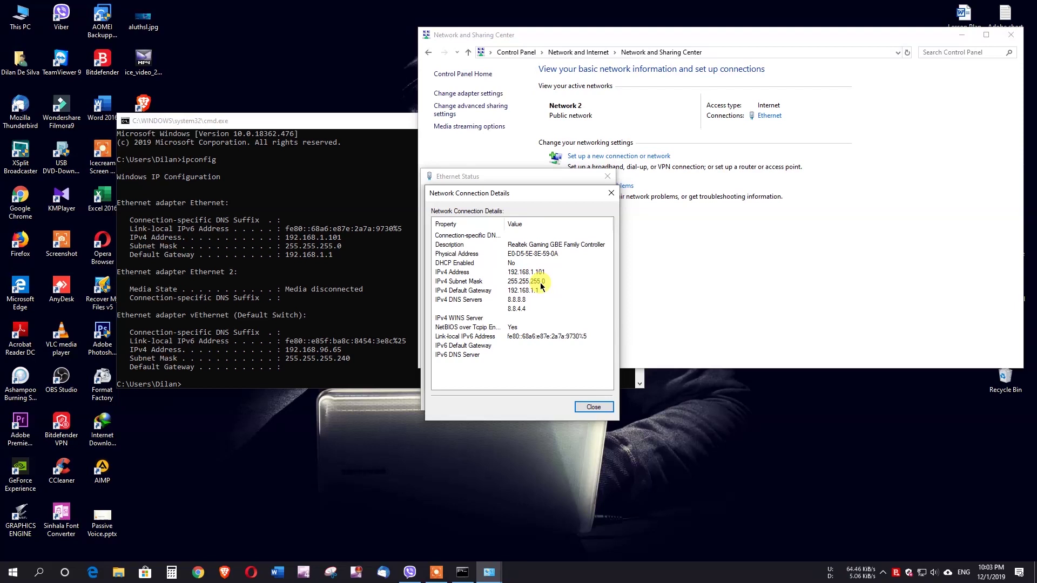
{"action": "left_click", "coordinate": [577, 407]}
- Close Ethernet Status, Network and Sharing Center and Command Prompt
{"action": "left_click", "coordinate": [607, 176]}
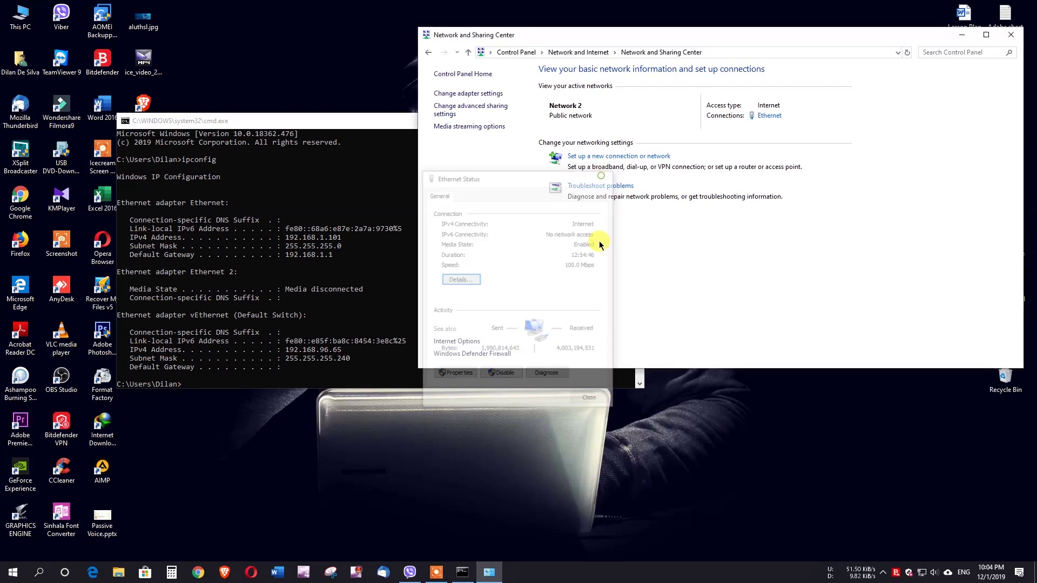
{"action": "left_click", "coordinate": [1011, 35]}
{"action": "left_click", "coordinate": [637, 119]}
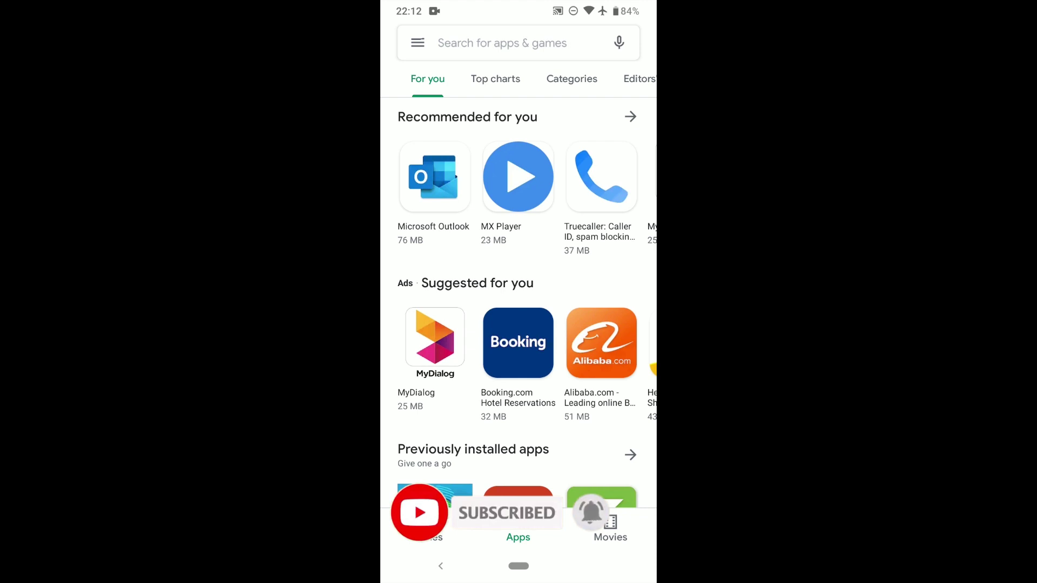
- Search the Play Store for 'rd client' to find Microsoft Remote Desktop
{"action": "left_click", "coordinate": [508, 43]}
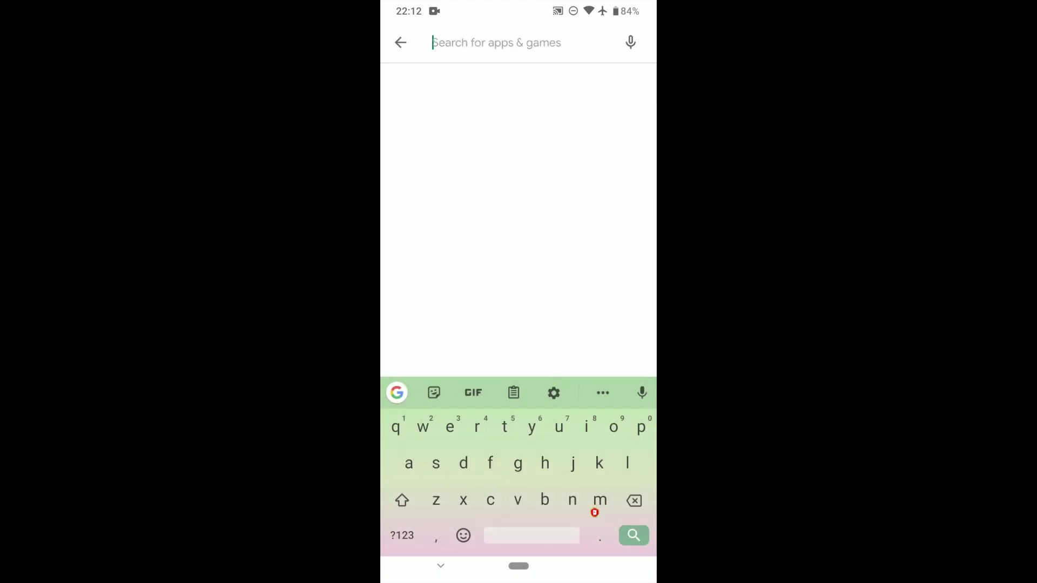
{"action": "type", "text": "rd"}
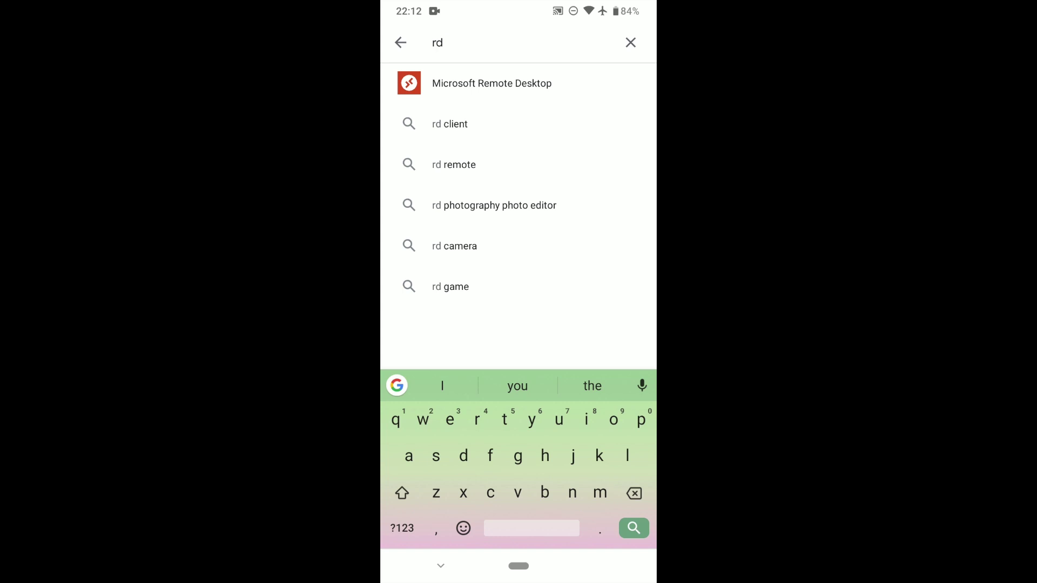
{"action": "left_click", "coordinate": [450, 123]}
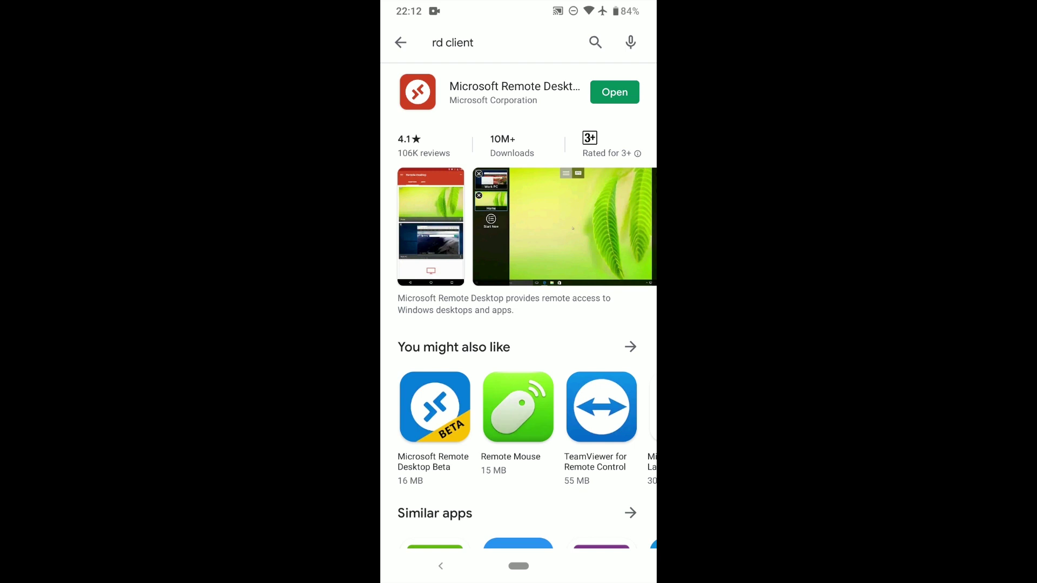
- Launch the RD Client app from the phone's home screen
{"action": "key", "text": "super"}
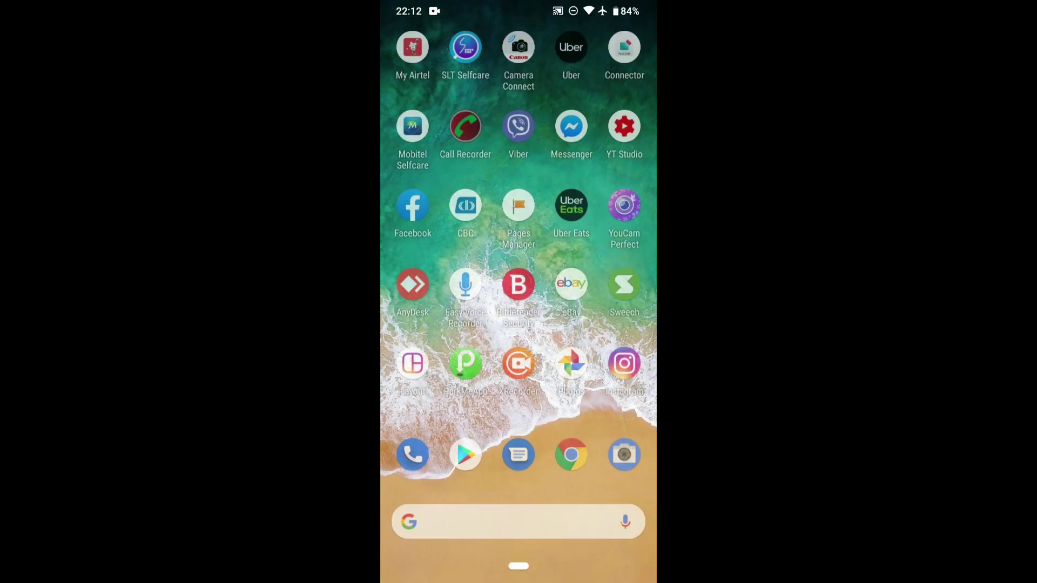
{"action": "scroll", "coordinate": [519, 292], "scroll_direction": "right", "scroll_amount": 1}
{"action": "left_click", "coordinate": [465, 136]}
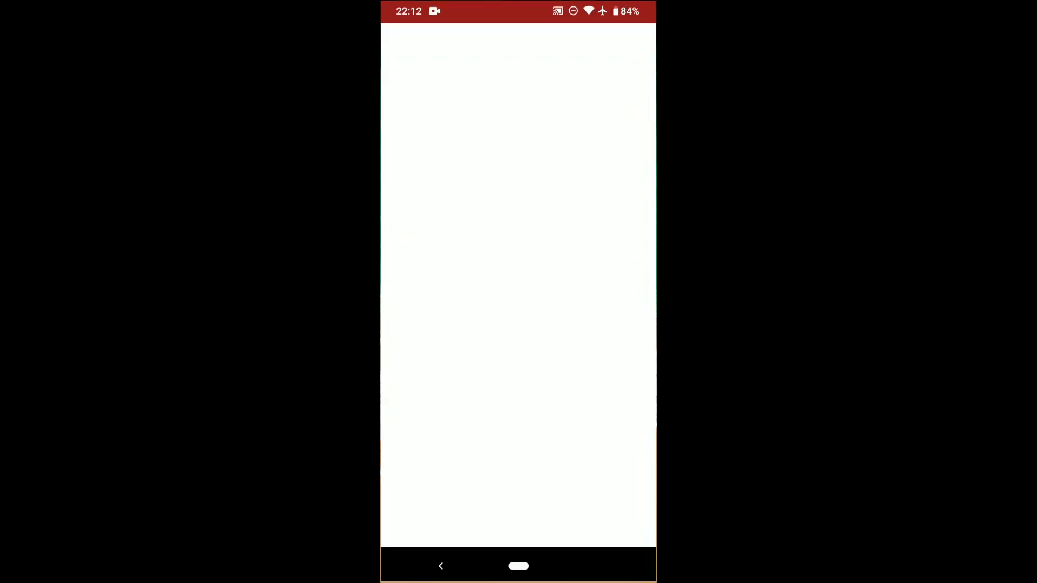